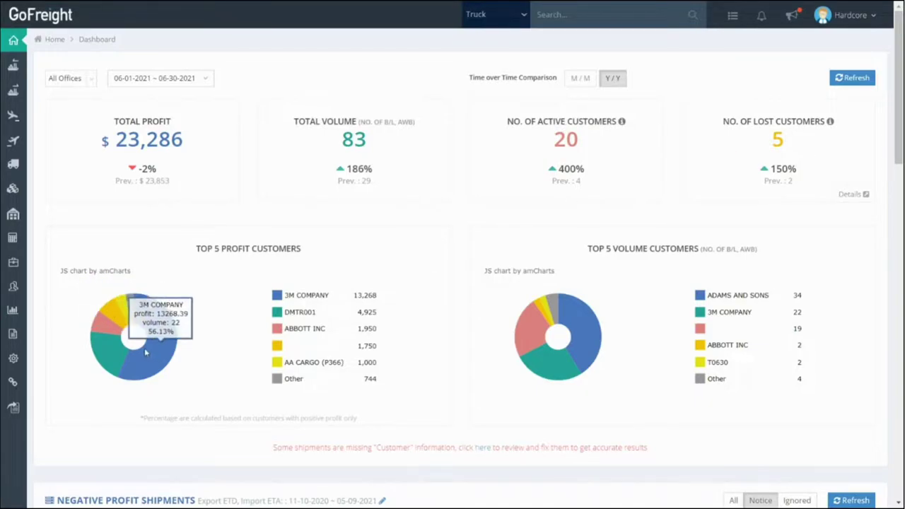
Examine the profit and volume breakdowns in the dashboard's Top 5 Profit Customers and Top 5 Volume Customers charts
mouse_move(147, 342)
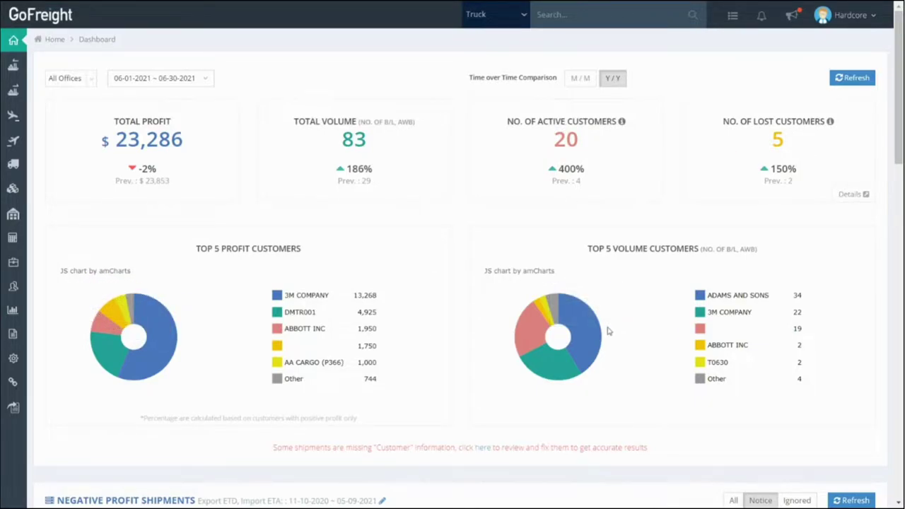
mouse_move(599, 330)
scroll(599, 304, down, 5)
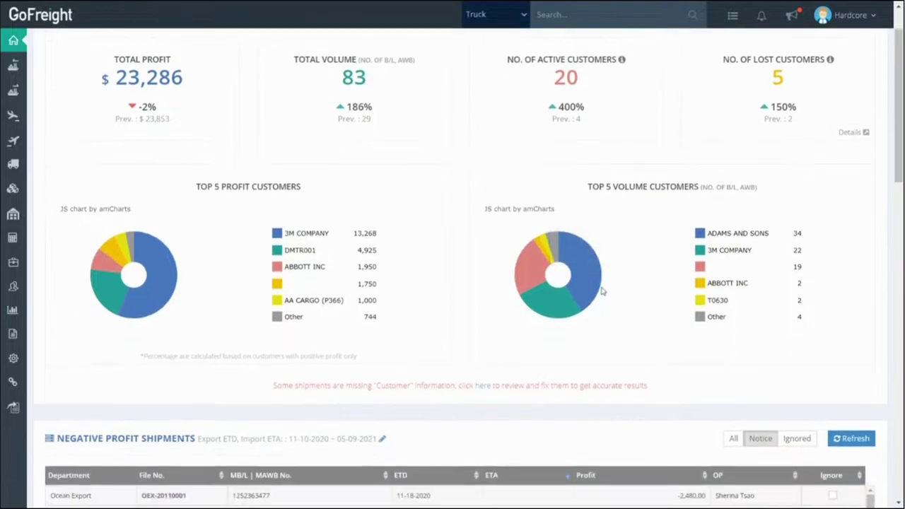
scroll(553, 203, down, 1)
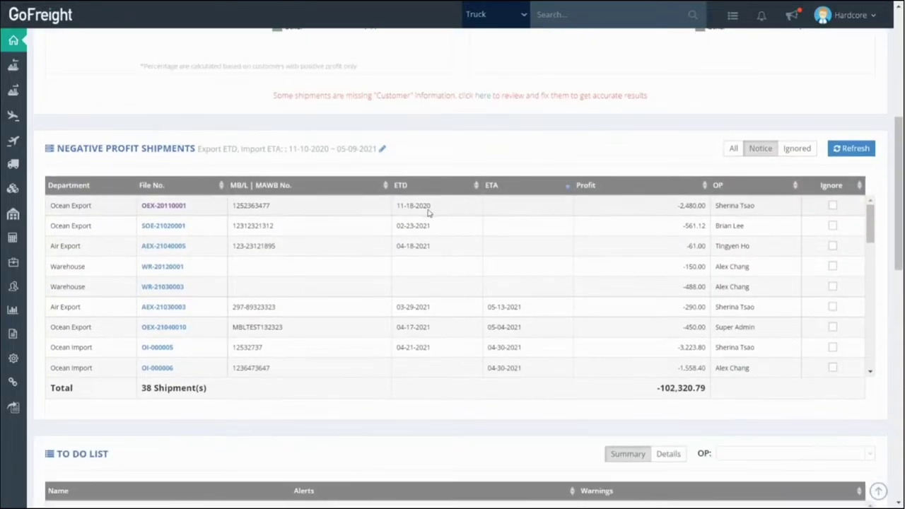
Sort the Negative Profit Shipments table by profit in descending order
scroll(306, 226, down, 5)
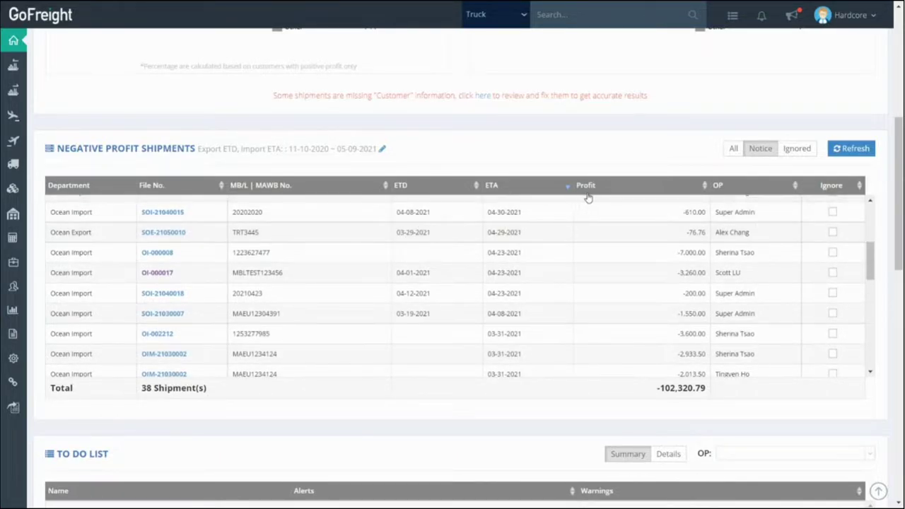
click(705, 187)
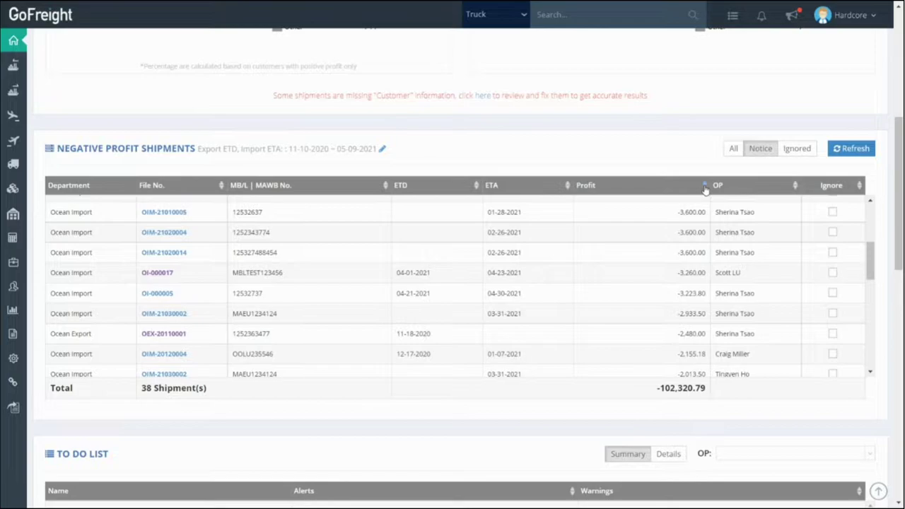
click(705, 186)
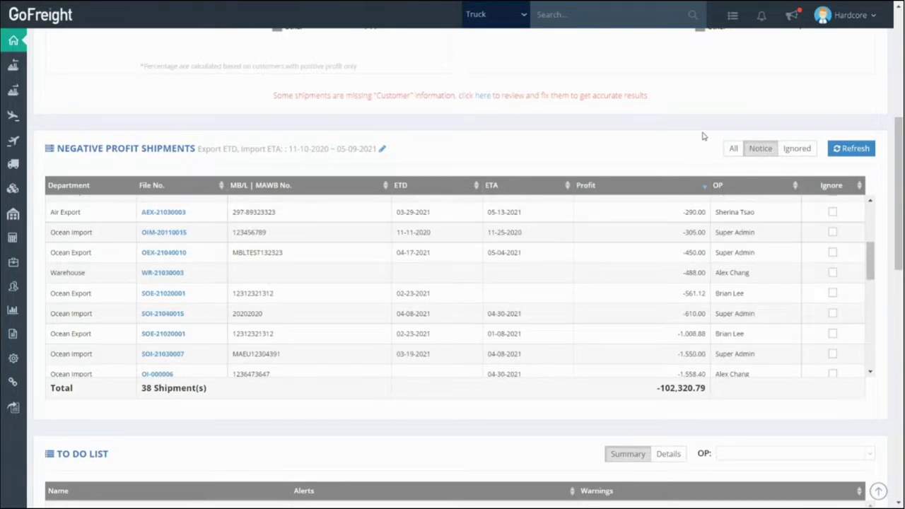
Show the To Do List details of the fourth listed operator and look over the Bank Balance chart below
scroll(703, 136, down, 5)
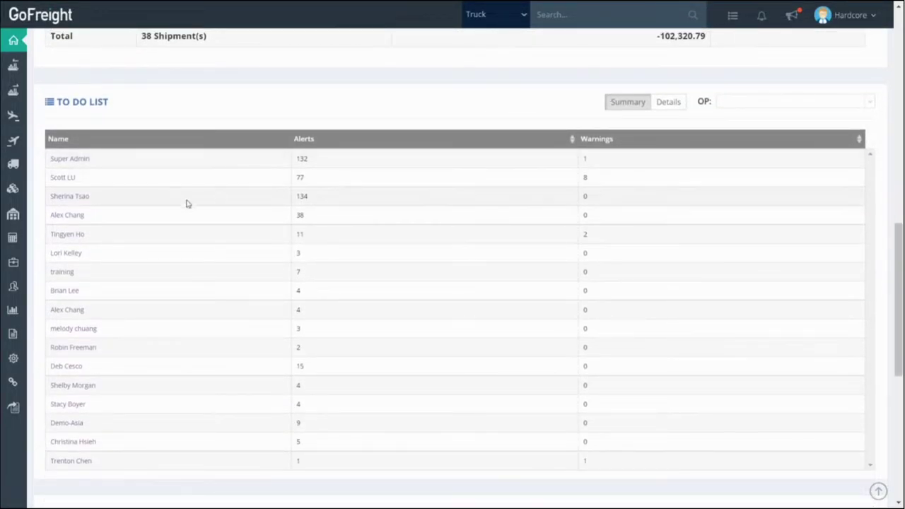
click(66, 216)
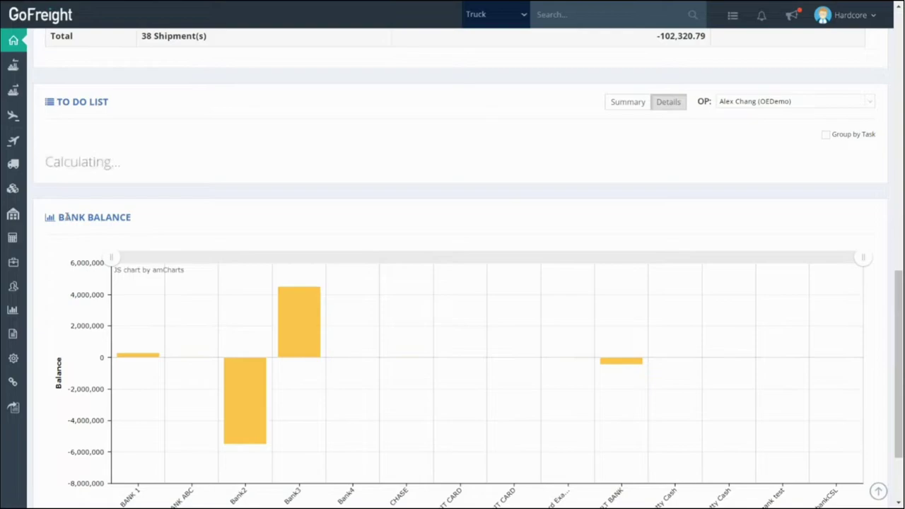
scroll(190, 191, down, 1)
scroll(277, 160, down, 3)
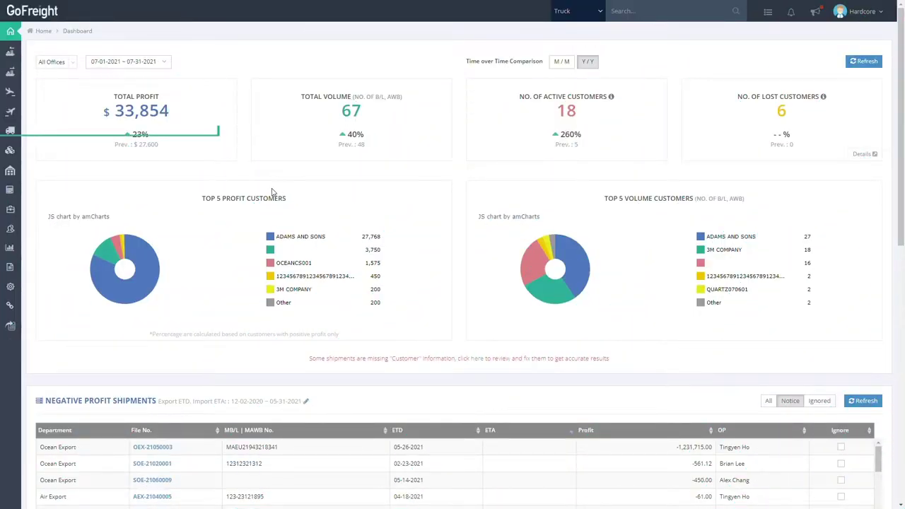
Open shipment AEX-21070002 from the Air Export MAWB list
mouse_move(10, 106)
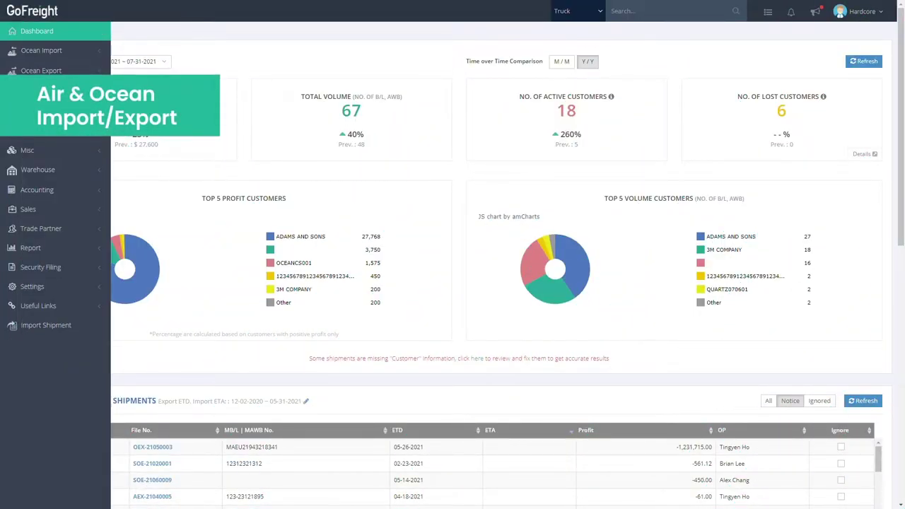
click(42, 110)
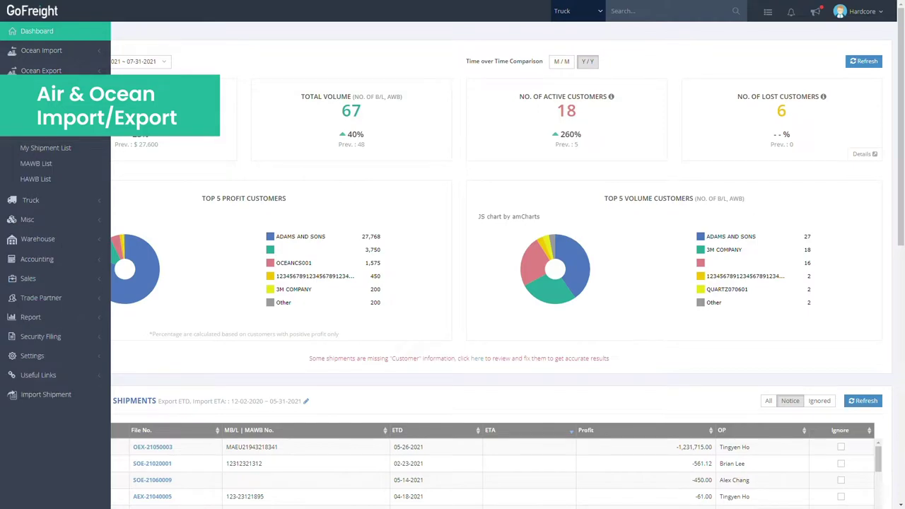
click(49, 158)
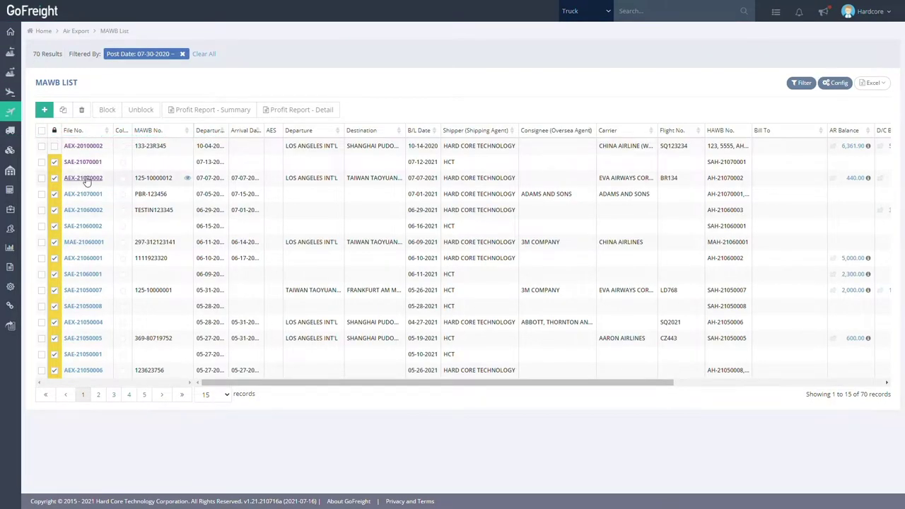
click(84, 178)
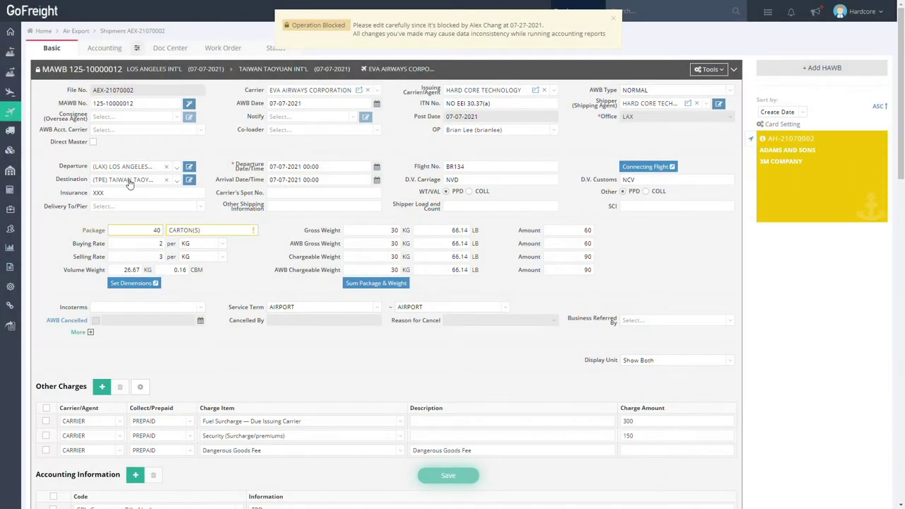
View the e-AWB form for the shipment's MAWB and close it without submitting
click(710, 70)
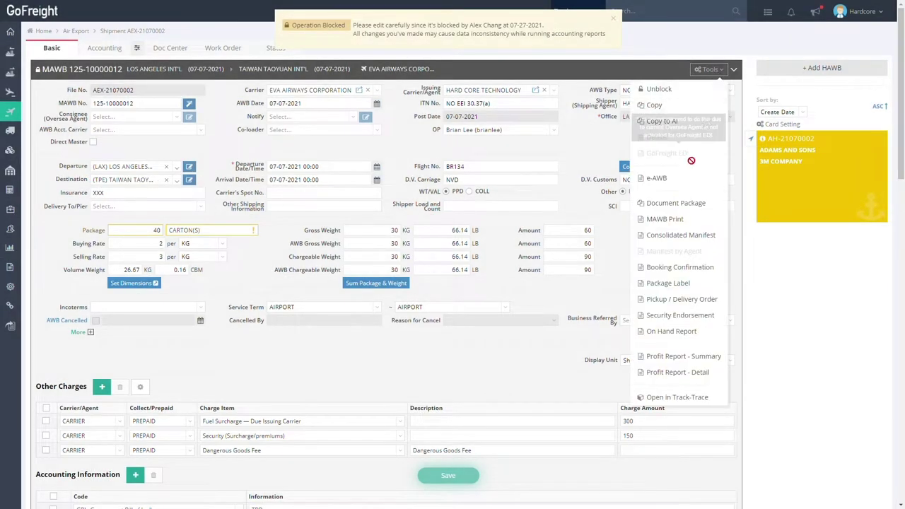
click(657, 178)
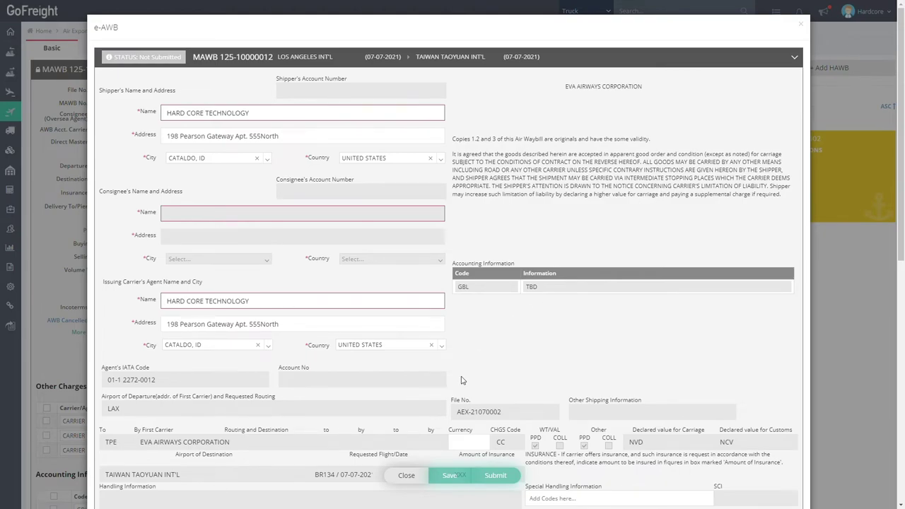
click(405, 472)
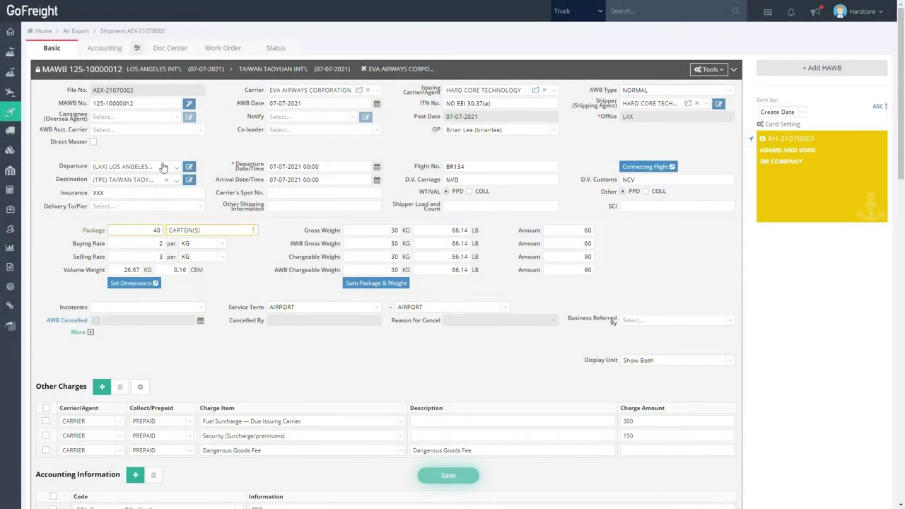
Open shipment OI-000084 from the Ocean Import Master B/L list after checking the list's further columns
mouse_move(11, 51)
click(41, 50)
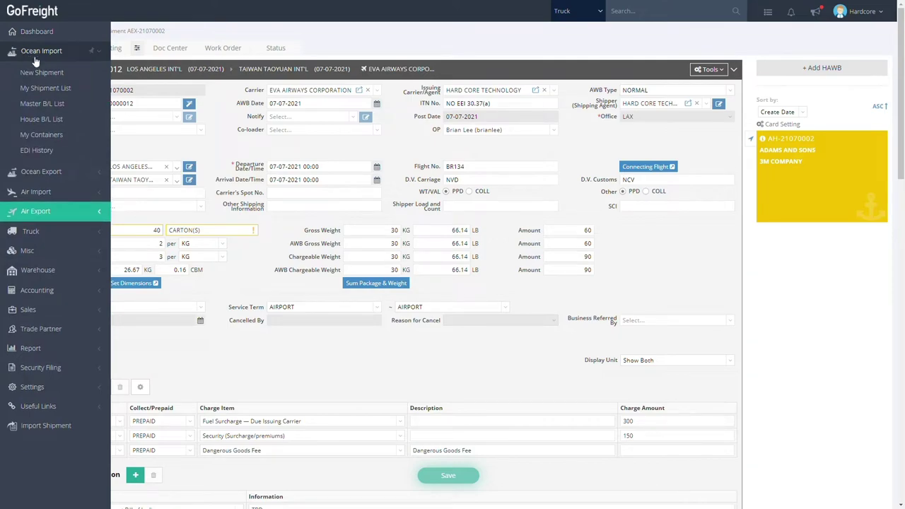
click(66, 104)
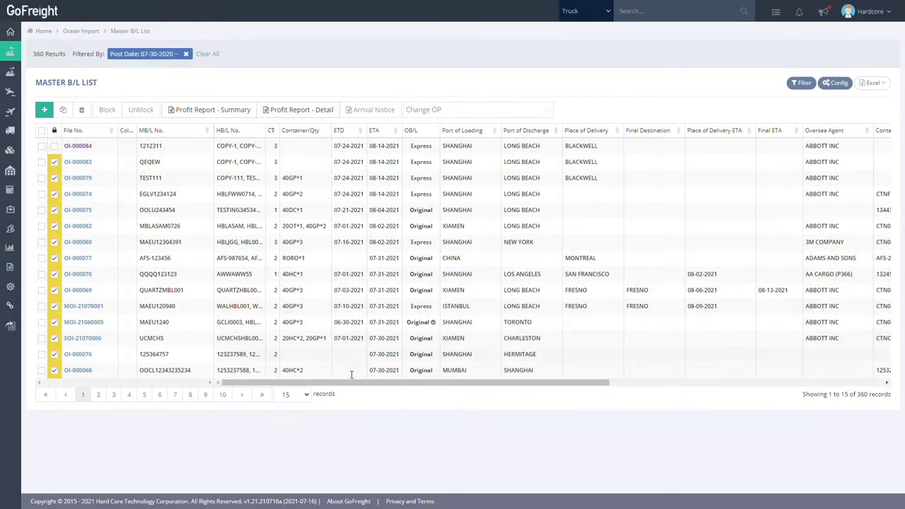
drag(355, 386, 485, 379)
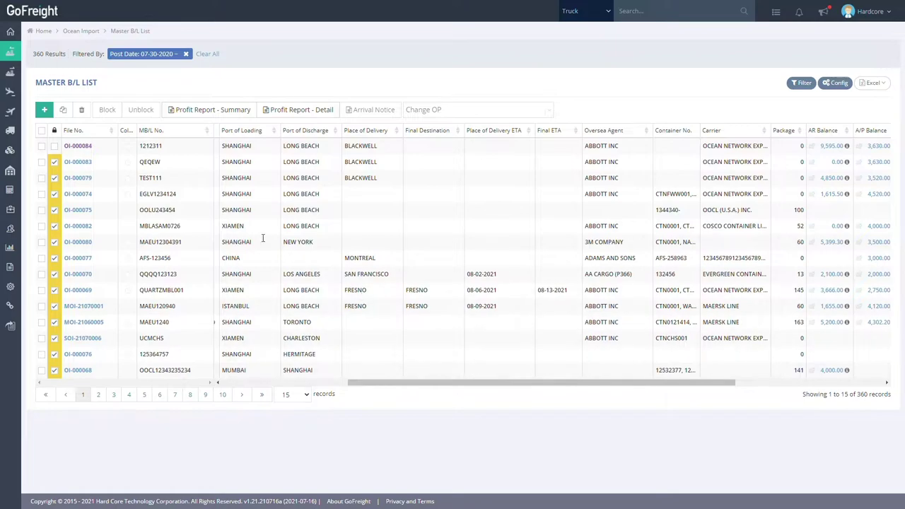
click(79, 146)
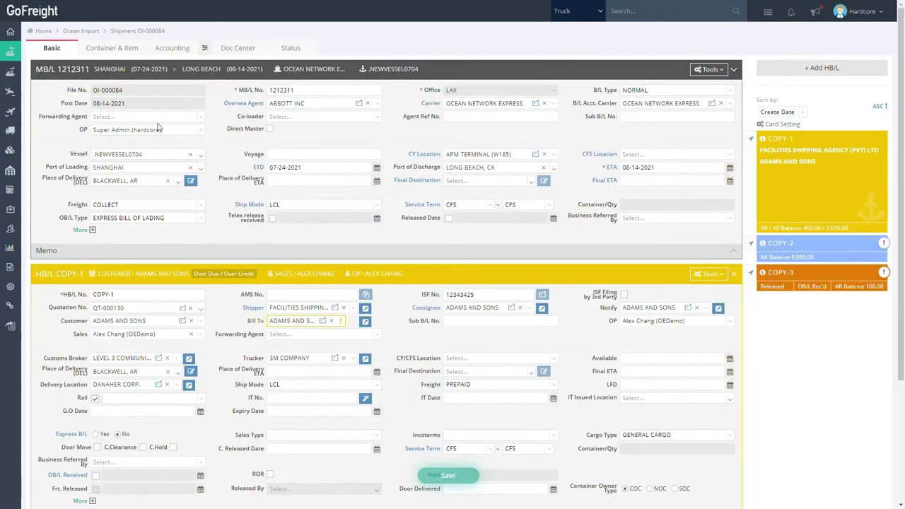
Review the shipment's status and read the master B/L change log through to its oldest entry
click(291, 49)
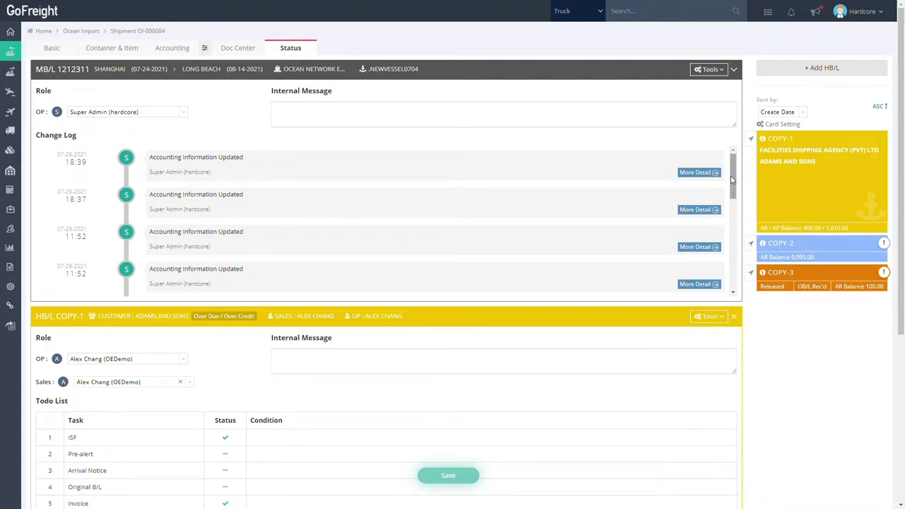
drag(732, 182, 735, 274)
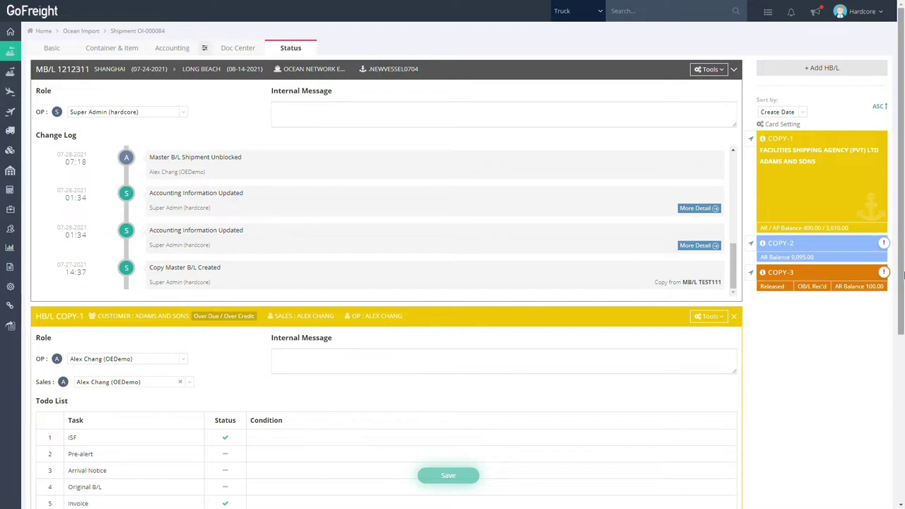
mouse_move(902, 276)
mouse_down()
mouse_move(893, 443)
mouse_move(901, 269)
mouse_up()
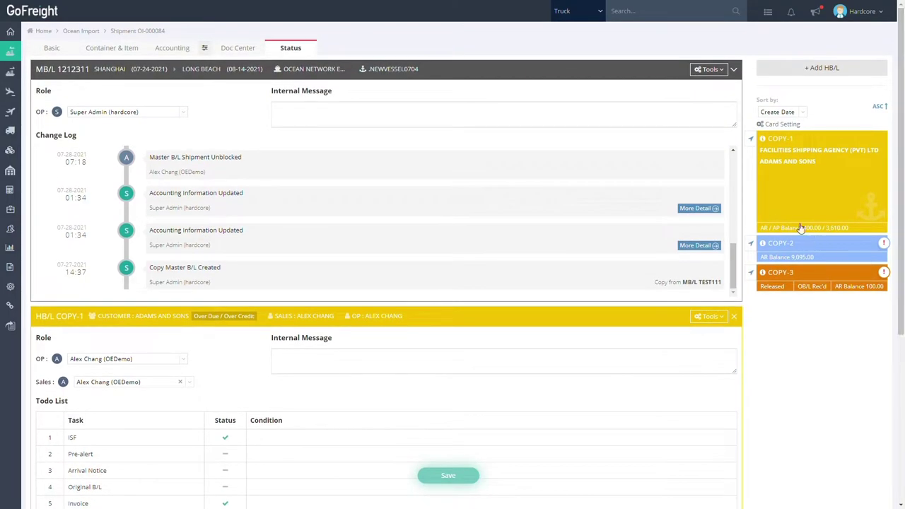
Look through the shipment's Doc Center, Basic, Container & Item and Accounting sections
click(241, 49)
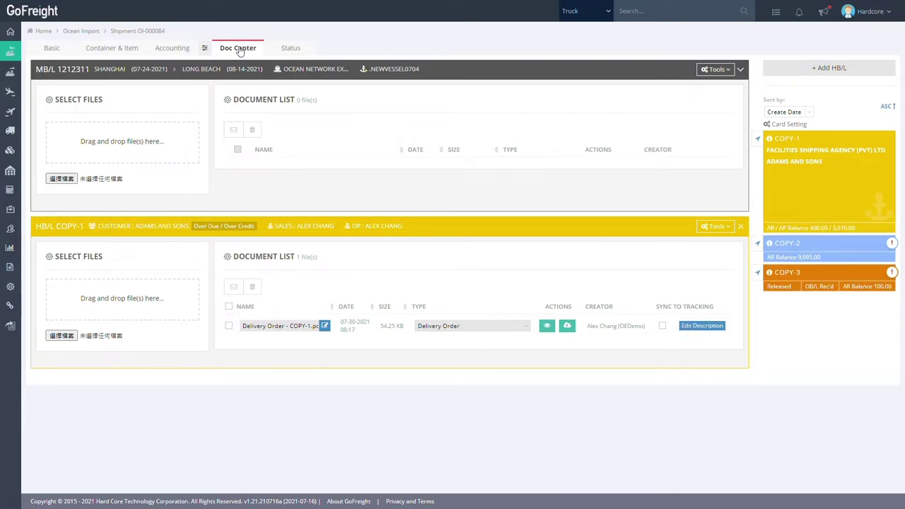
click(59, 48)
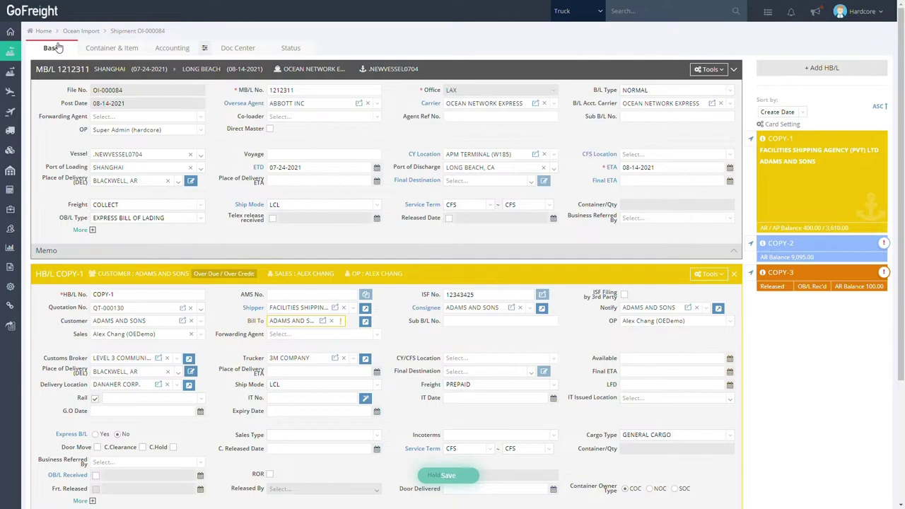
click(100, 50)
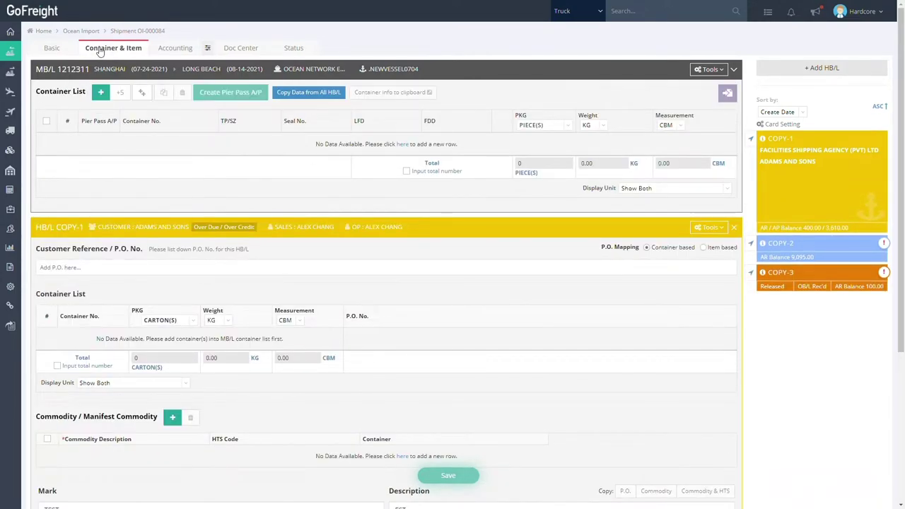
click(171, 51)
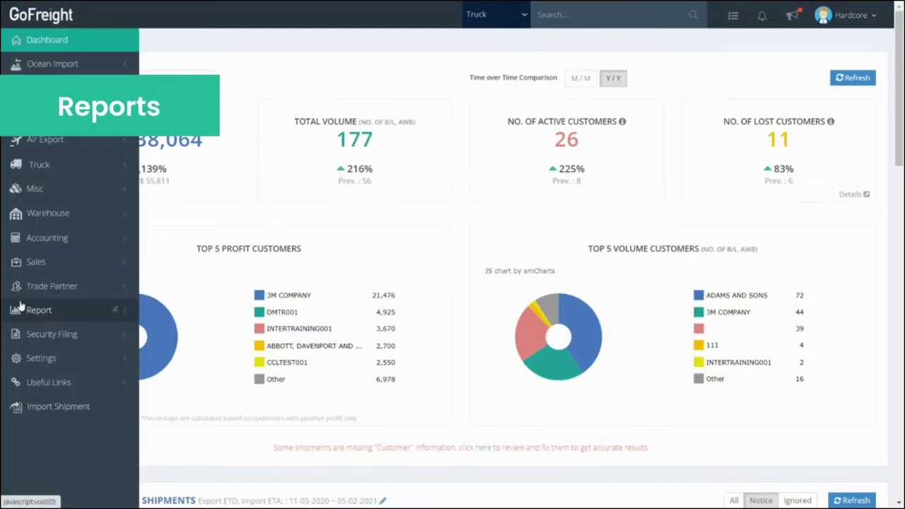
Generate the Volume & Profit Report with its default search options and look through the results by consignee
click(22, 310)
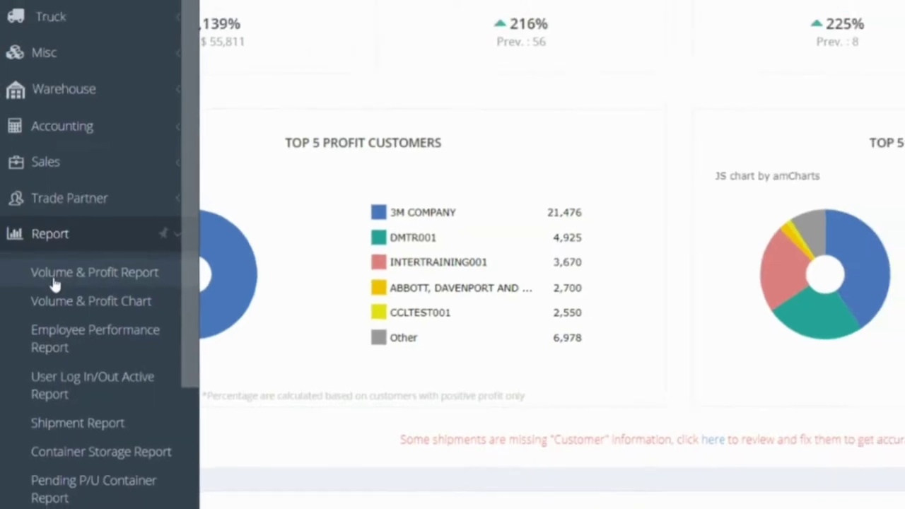
click(32, 261)
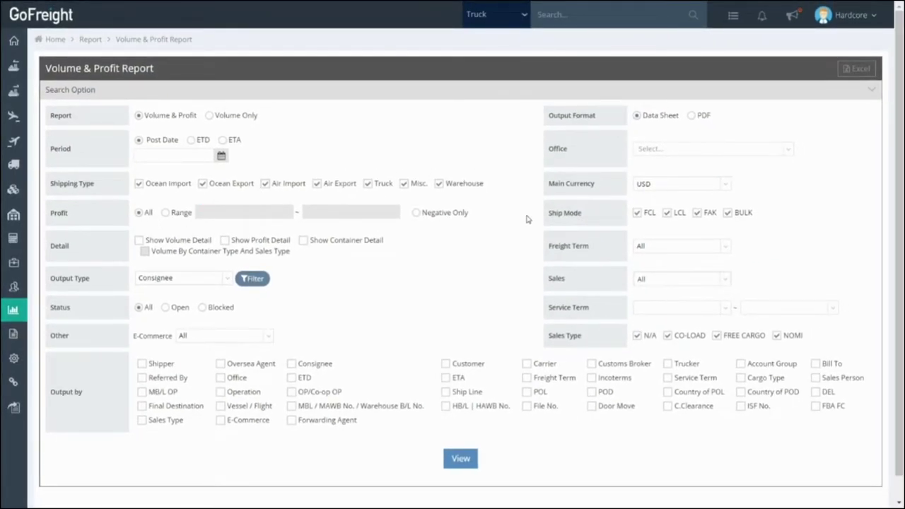
click(461, 458)
scroll(864, 263, down, 3)
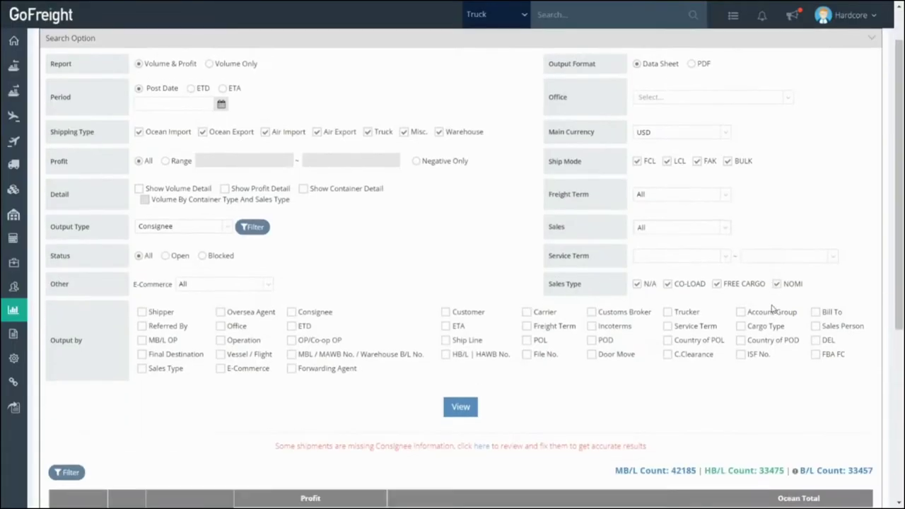
scroll(864, 264, down, 2)
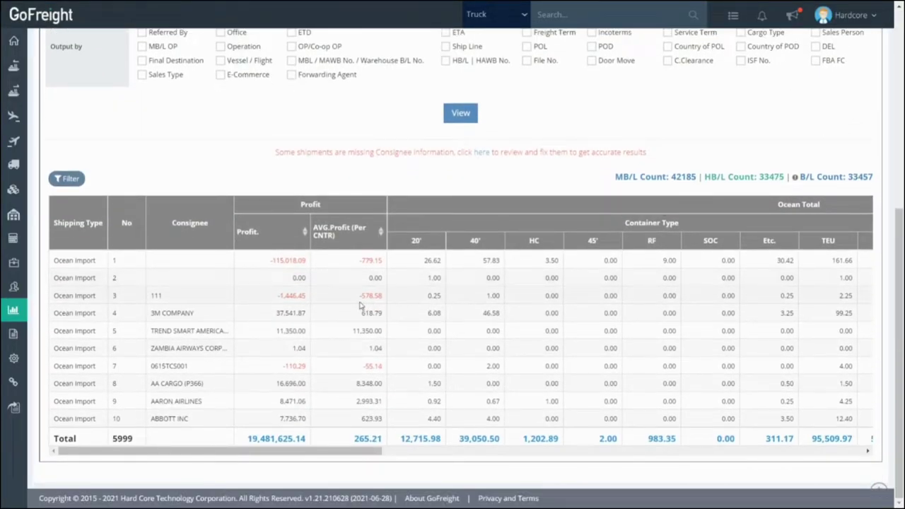
scroll(305, 295, down, 5)
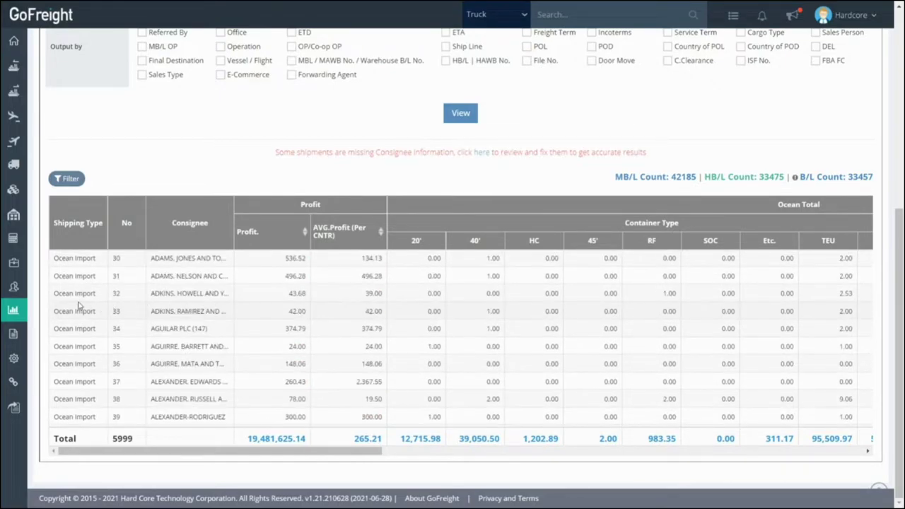
Open the Volume & Profit Chart report and inspect the monthly breakdown by shipping type
click(18, 313)
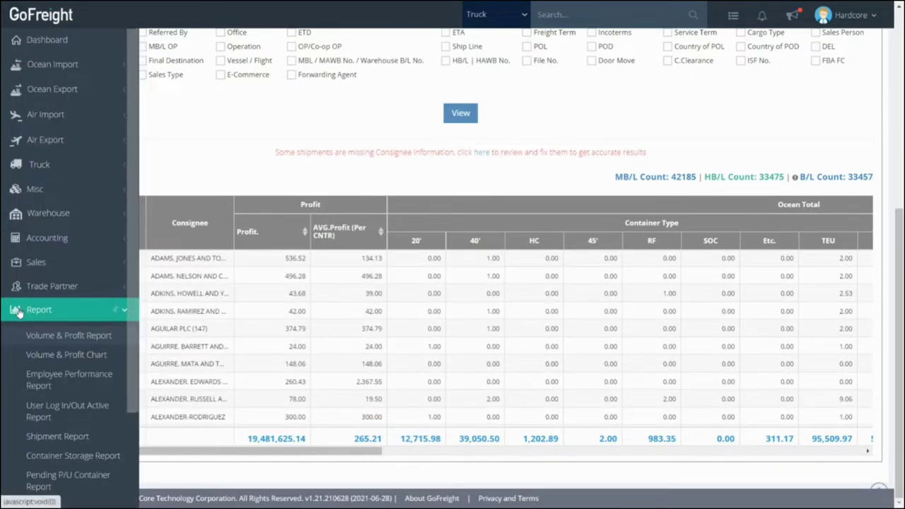
click(19, 359)
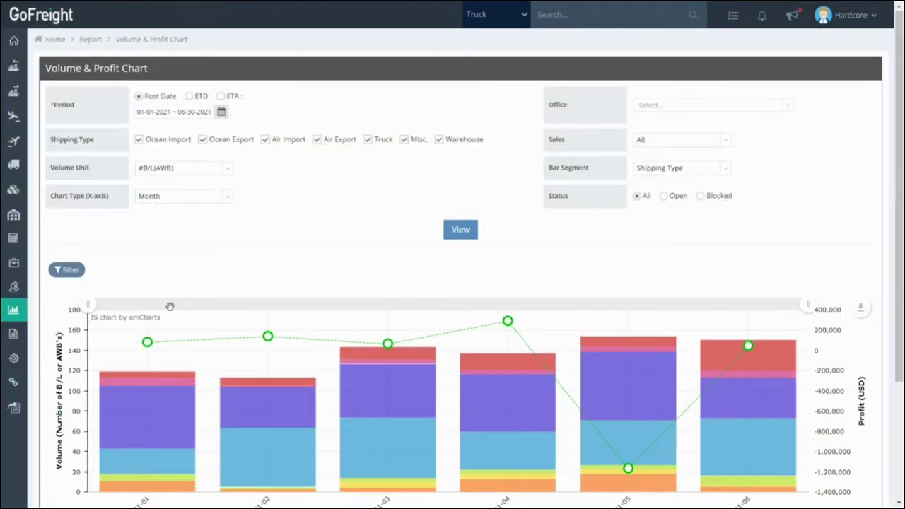
mouse_move(155, 391)
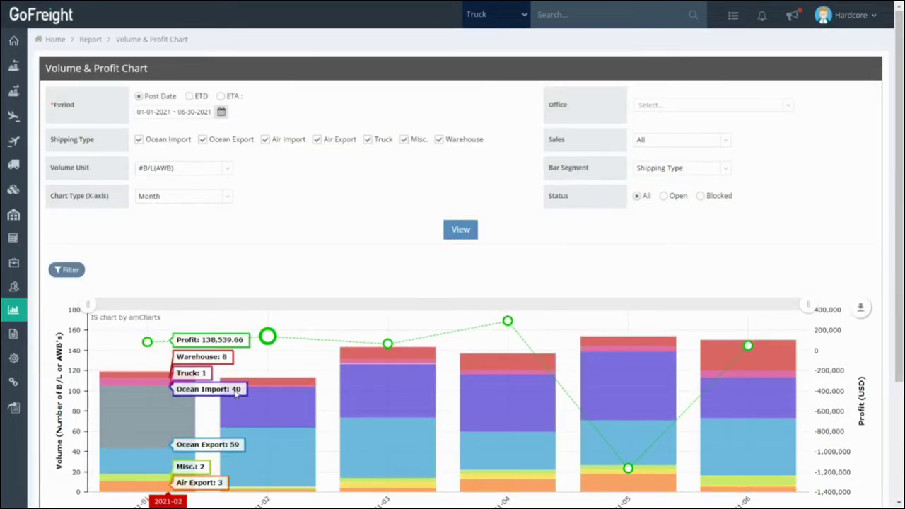
Compare the chart's profit and shipping-type volumes for each month from February through June 2021
mouse_move(269, 392)
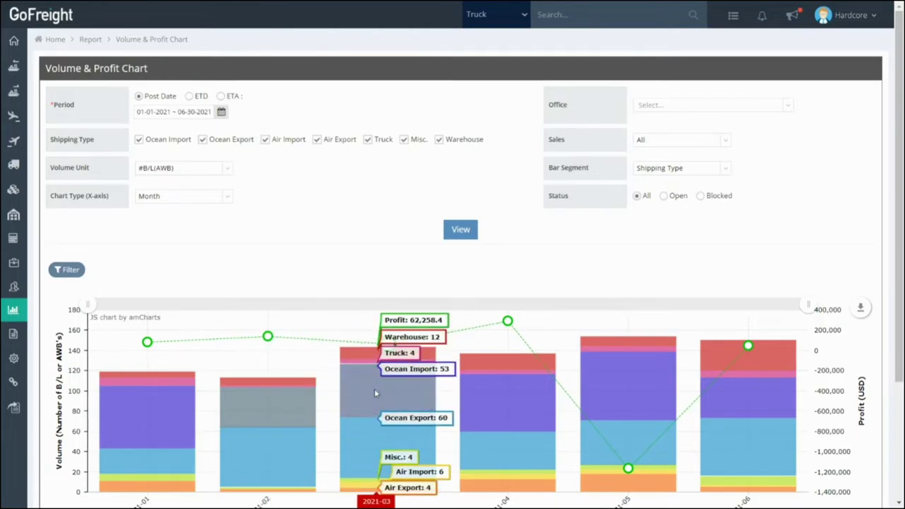
mouse_move(518, 394)
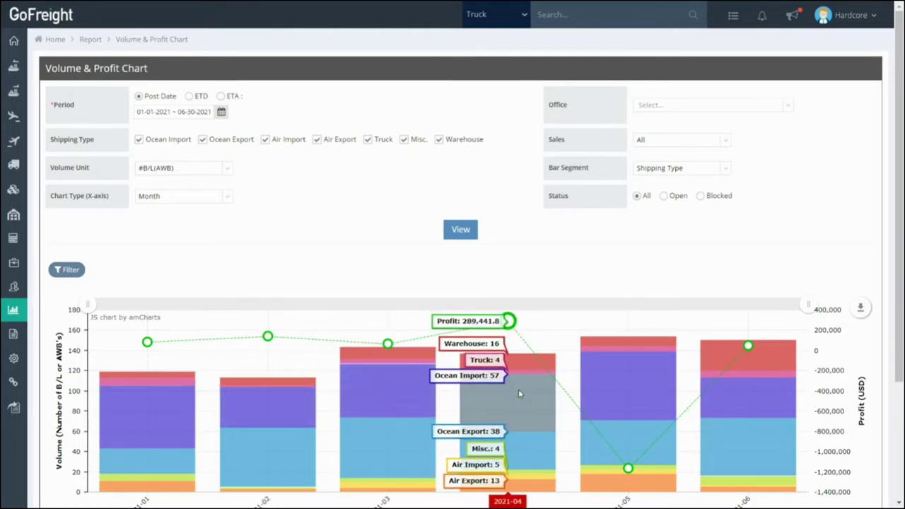
mouse_move(618, 388)
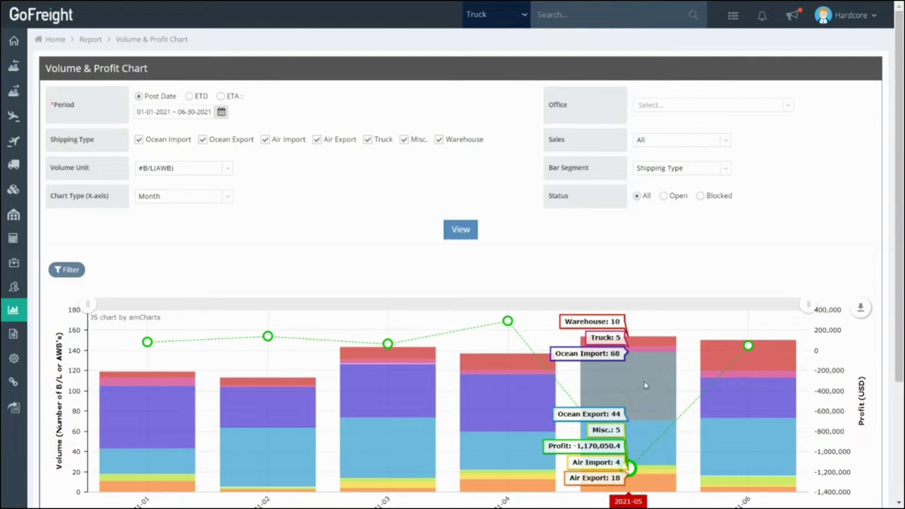
mouse_move(749, 382)
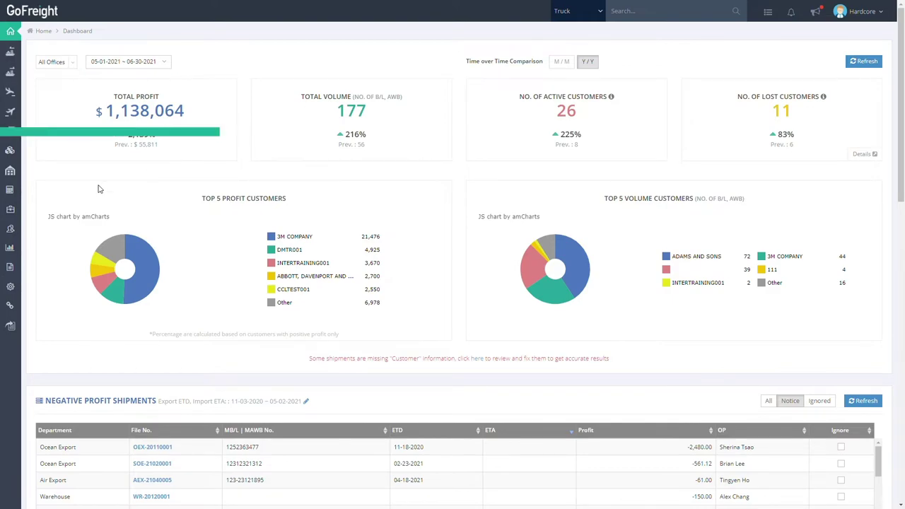
Open a new ISF form under Security Filing and review its sections from Basic Information through the operation and CBP response logs
mouse_move(17, 264)
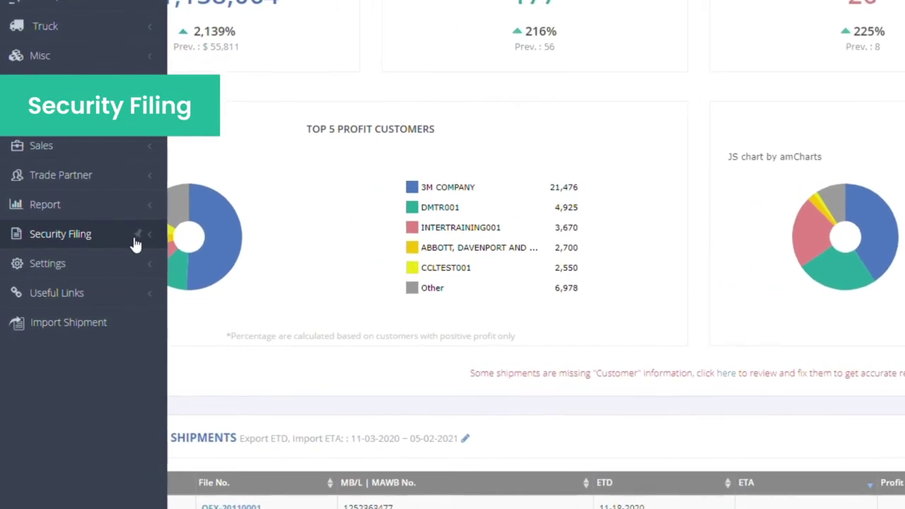
click(87, 271)
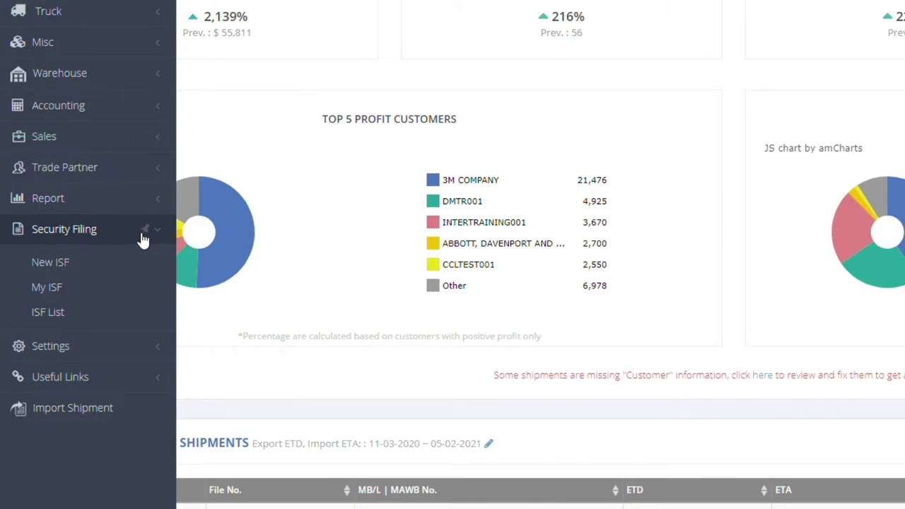
click(142, 268)
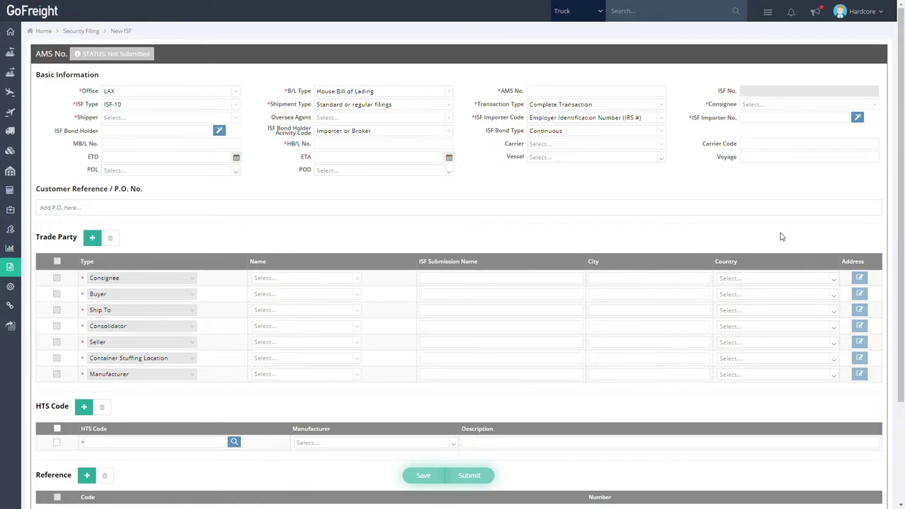
scroll(781, 237, down, 1)
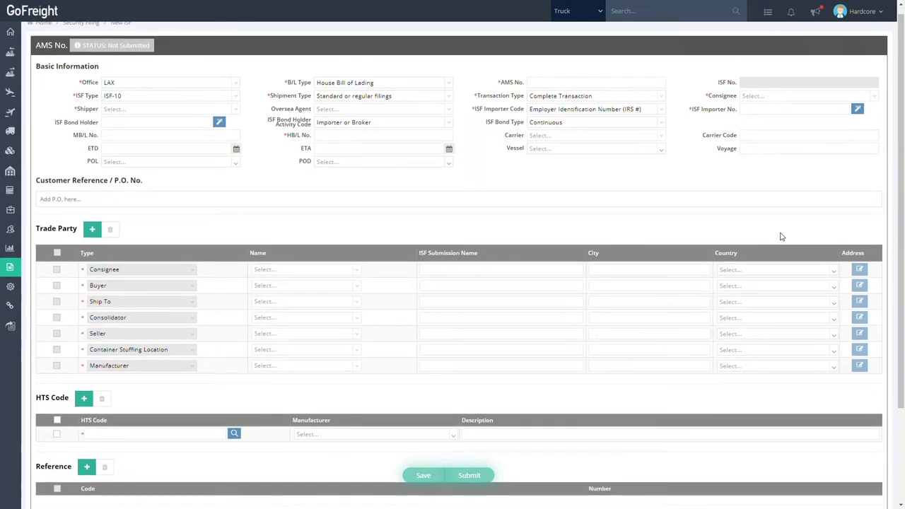
scroll(781, 236, down, 1)
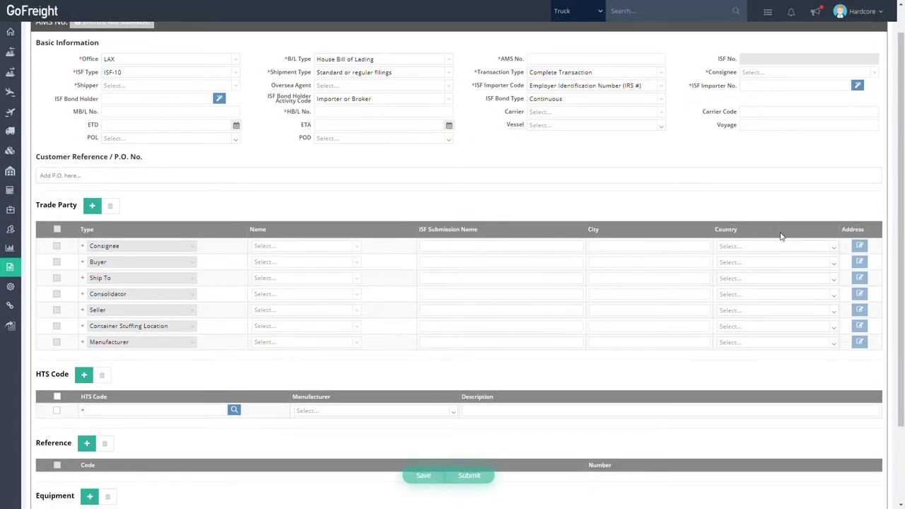
scroll(781, 236, down, 1)
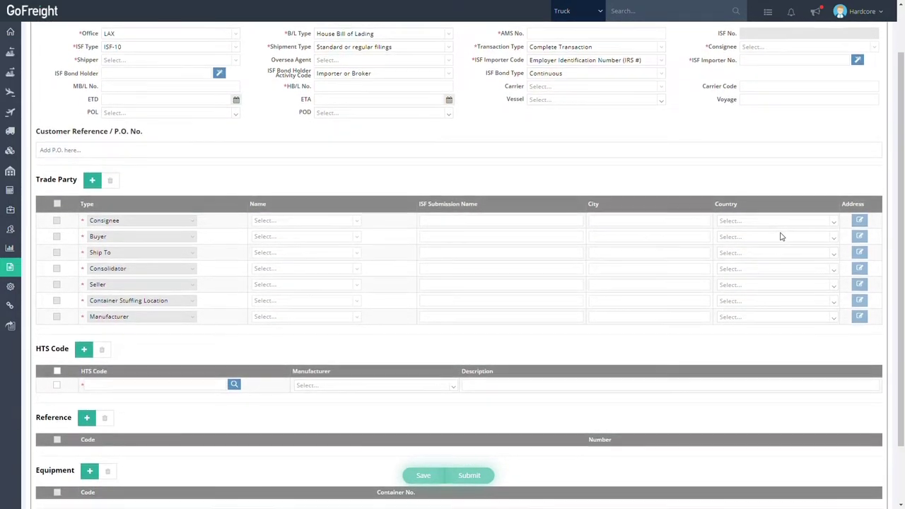
scroll(783, 238, down, 2)
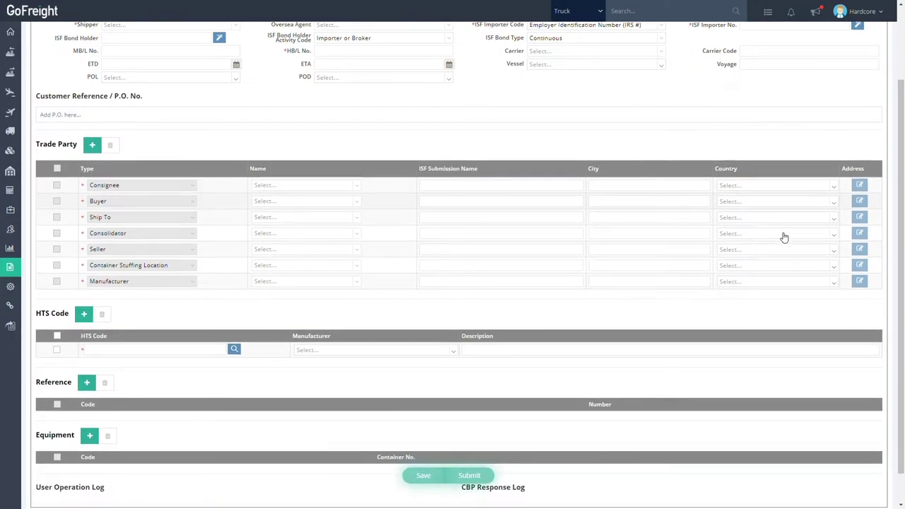
scroll(783, 238, down, 1)
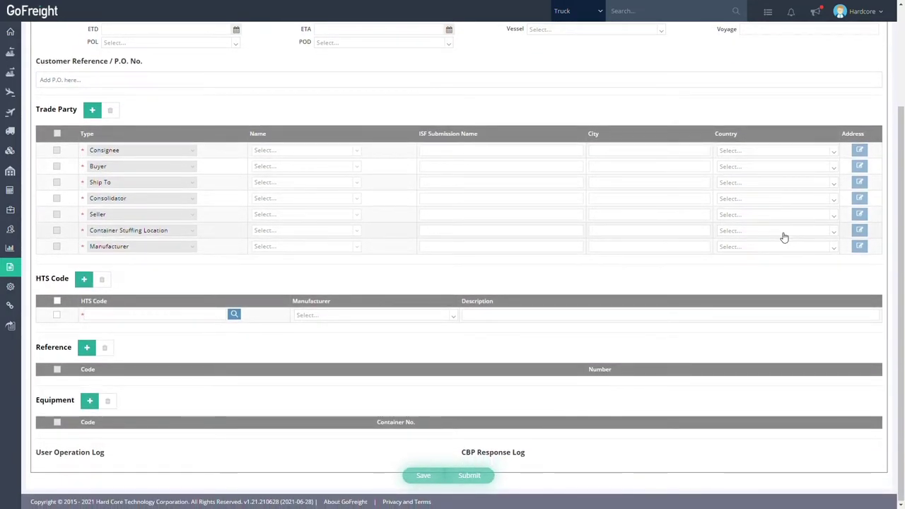
scroll(783, 237, up, 2)
scroll(783, 237, up, 4)
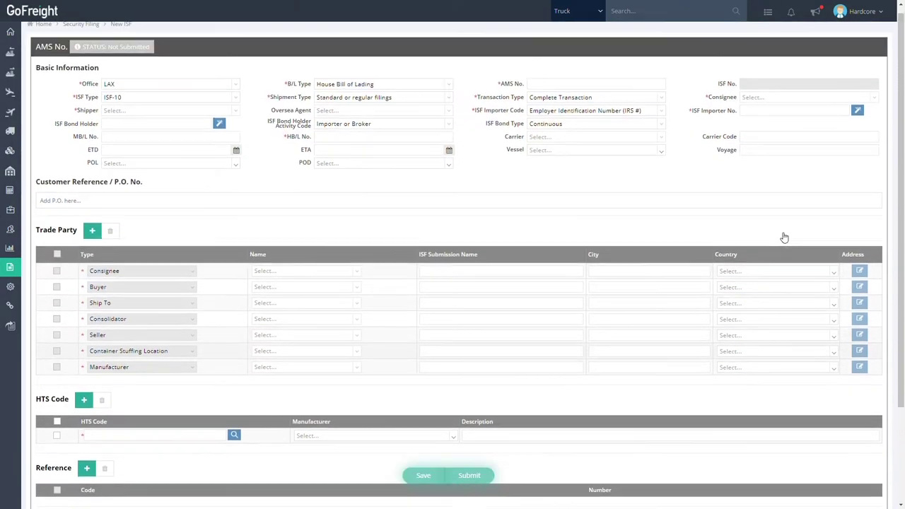
Show the ISF List under Security Filing and open the topmost filing
click(42, 268)
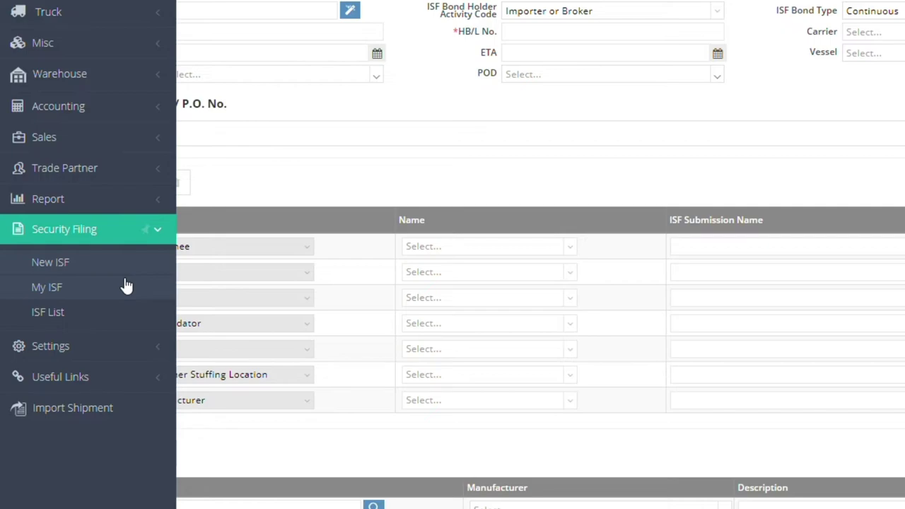
click(137, 321)
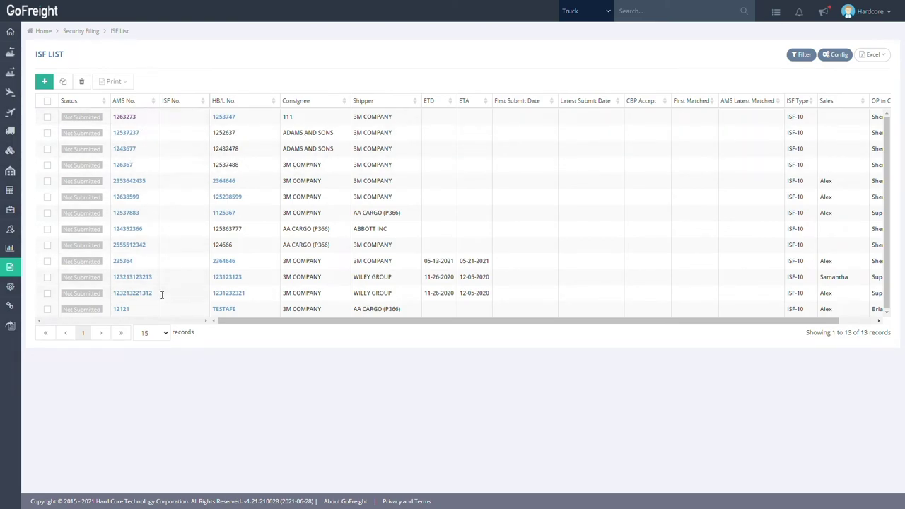
click(126, 118)
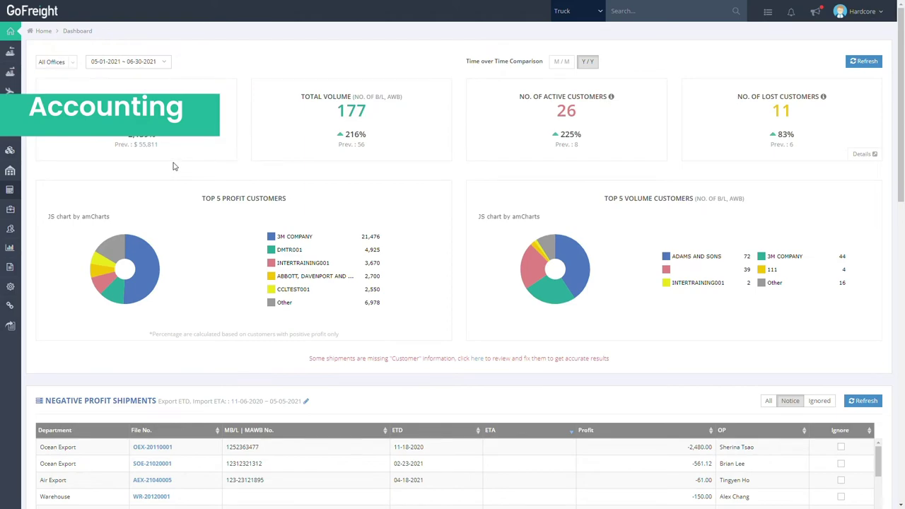
Look through the Accounting functions, including the Invoice / Cost group
mouse_move(14, 191)
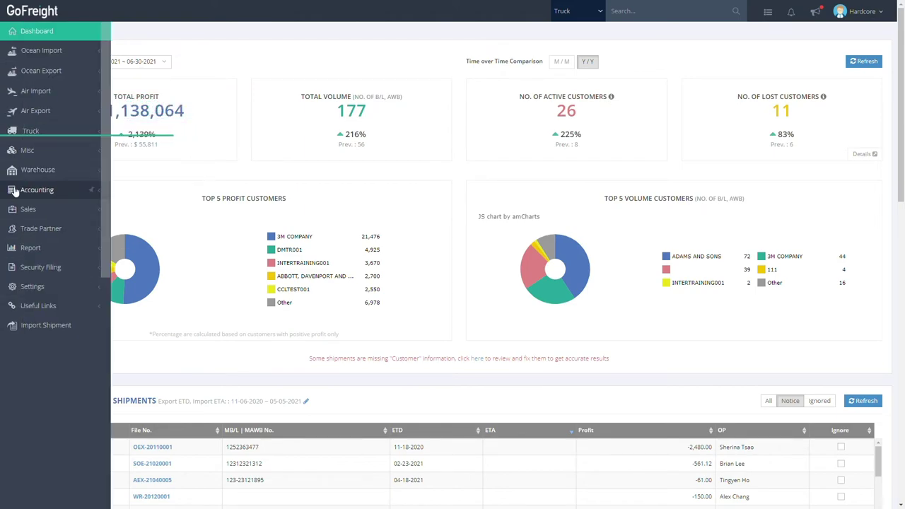
click(70, 190)
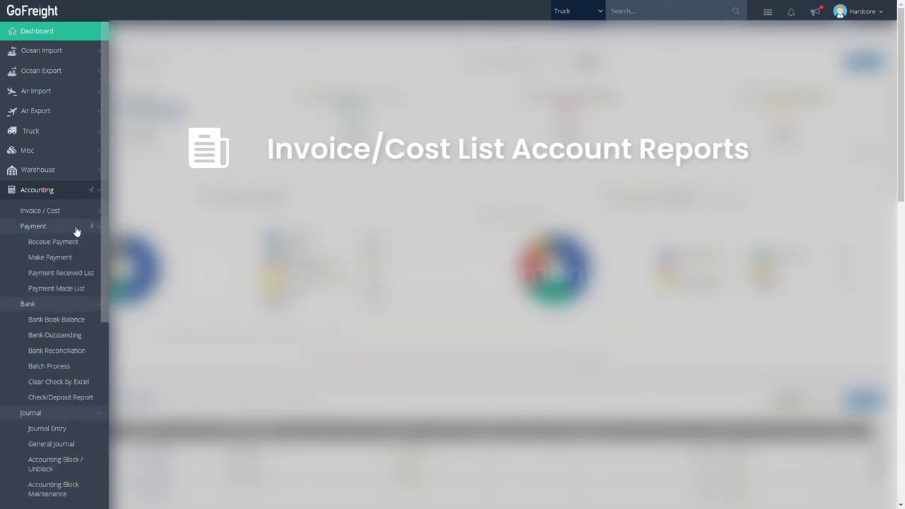
click(79, 210)
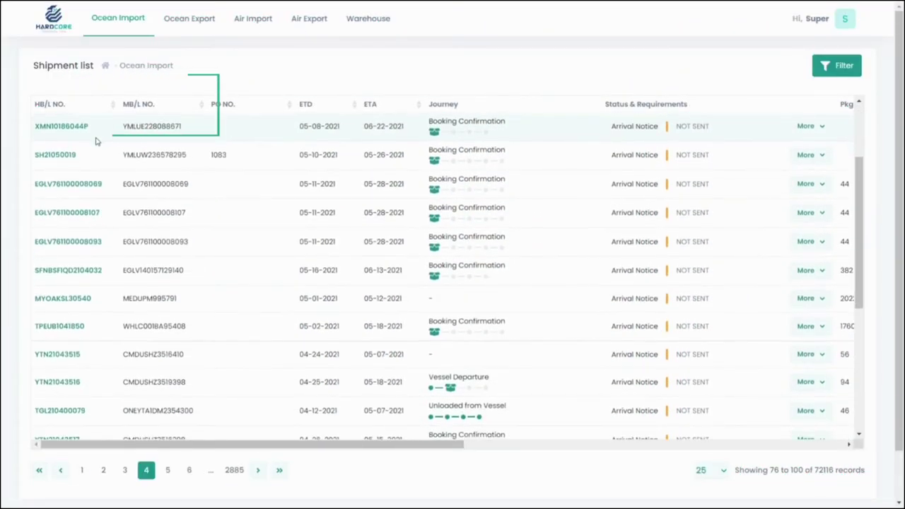
In the tracking portal, open ocean import shipment TGL210400079 and review its status, journey, detail info and container events
scroll(97, 143, down, 3)
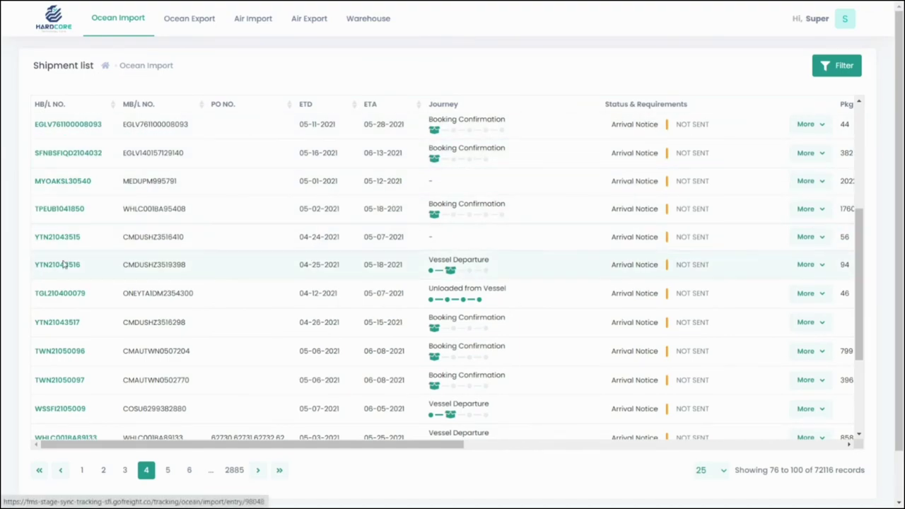
click(59, 293)
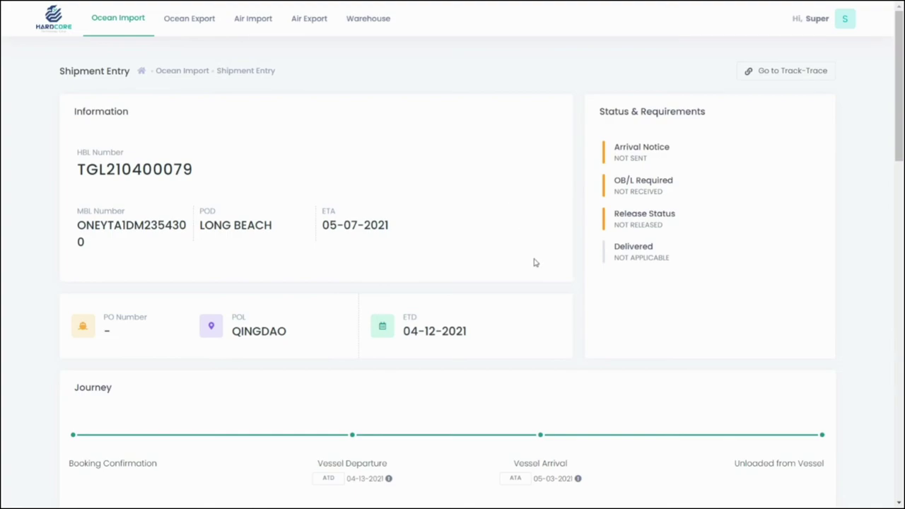
scroll(534, 263, down, 3)
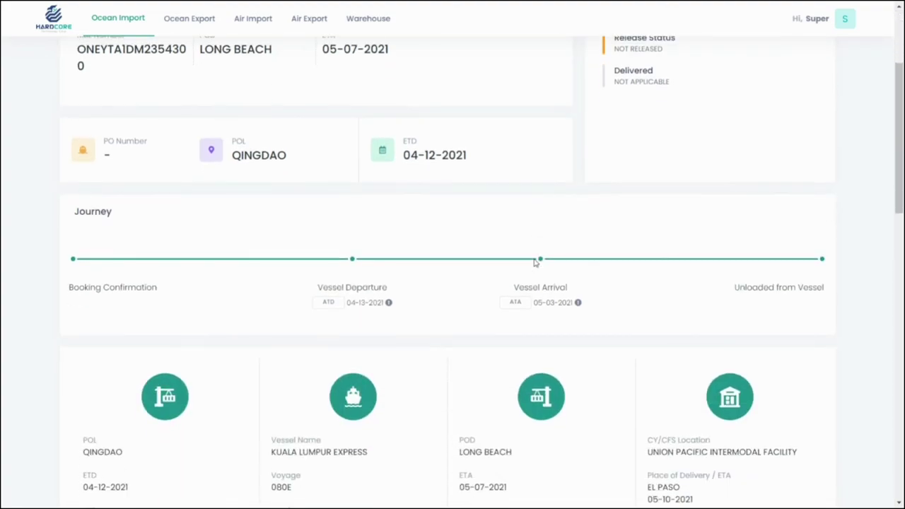
scroll(534, 261, down, 2)
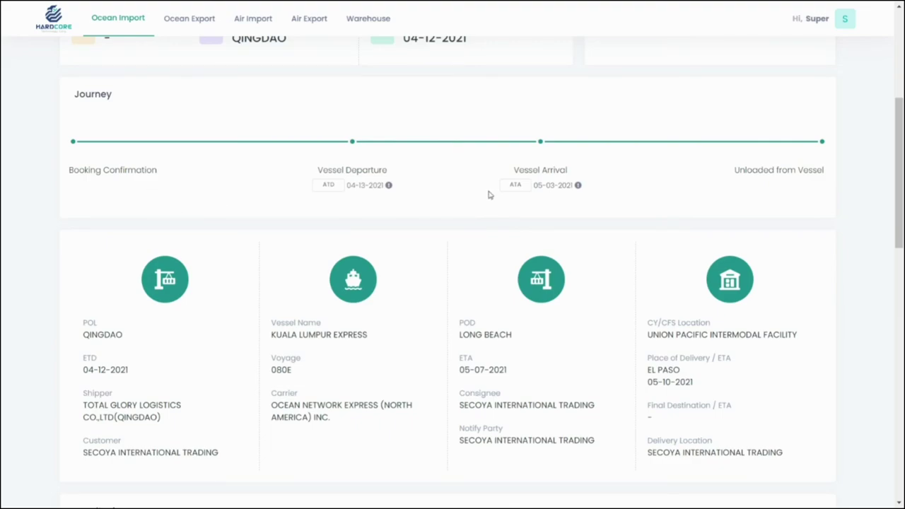
scroll(753, 200, down, 3)
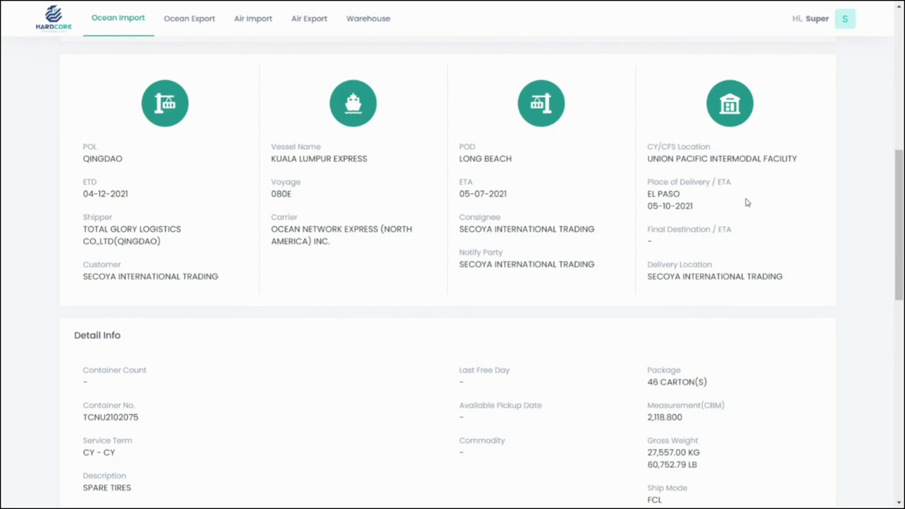
scroll(745, 203, down, 6)
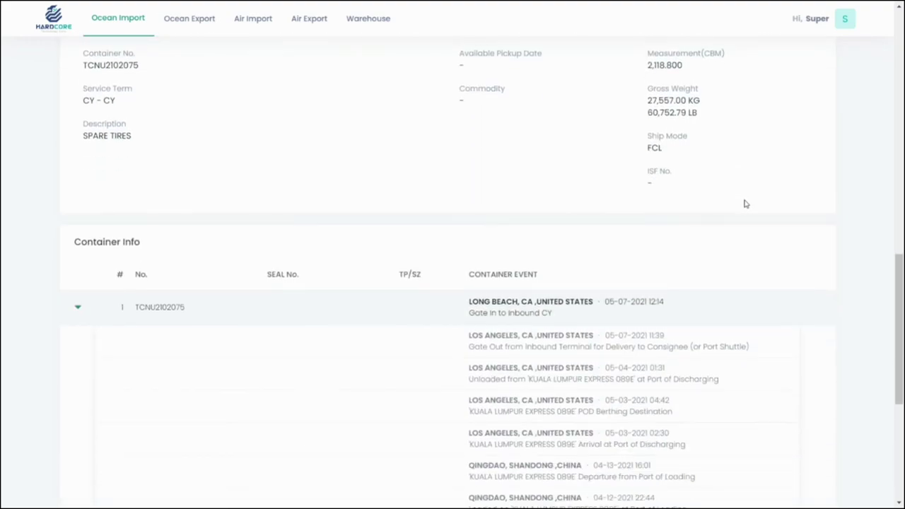
scroll(744, 203, down, 3)
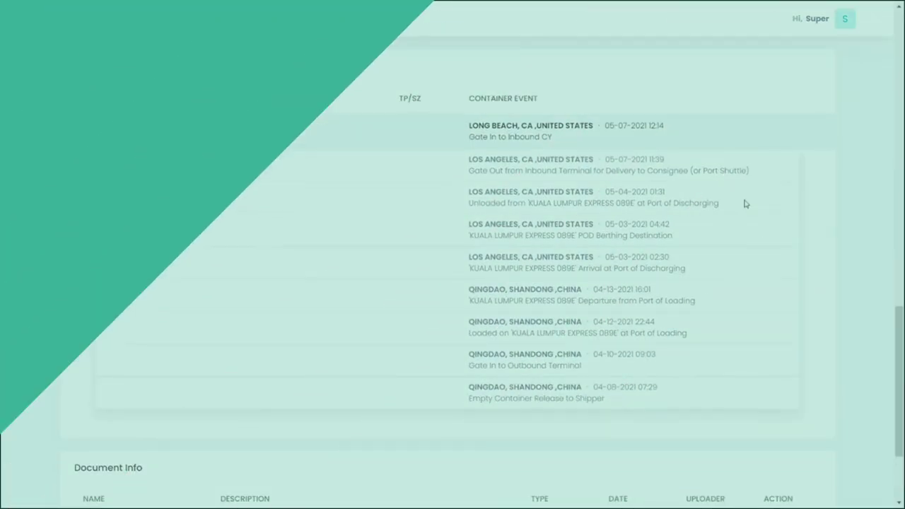